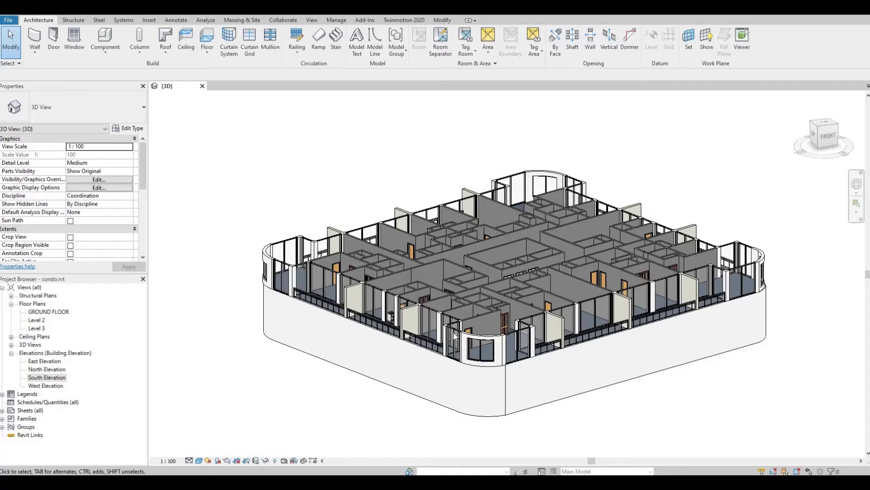
# Open the South Elevation view and zoom in on the level markers.
pyautogui.click(455, 335)
pyautogui.doubleClick(45, 378)
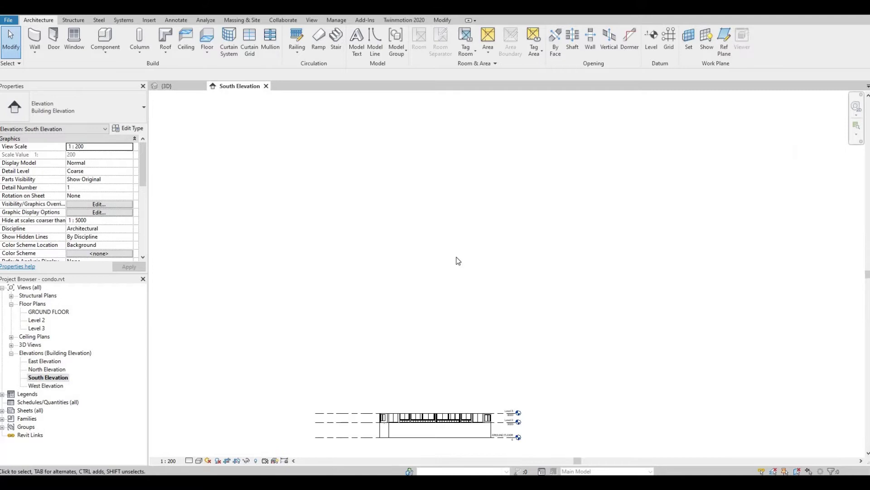
pyautogui.scroll(5, 496, 234)
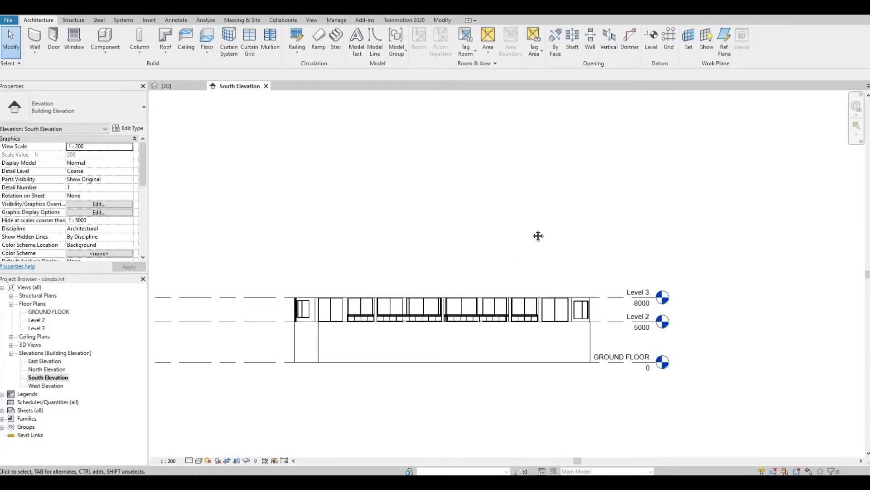
# Add Levels 4–7 by picking Levels 3–6 with a 3000 offset, reaching 20000.
pyautogui.click(654, 48)
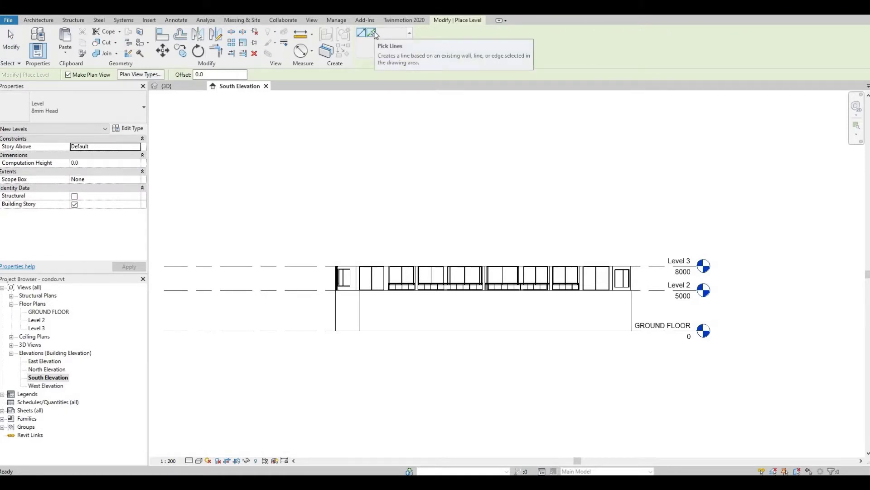
pyautogui.click(374, 34)
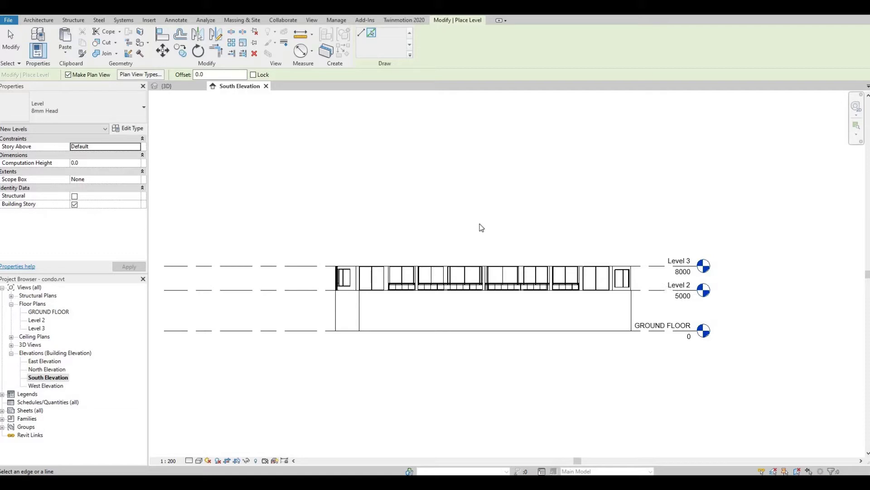
pyautogui.click(217, 75)
pyautogui.write('3000')
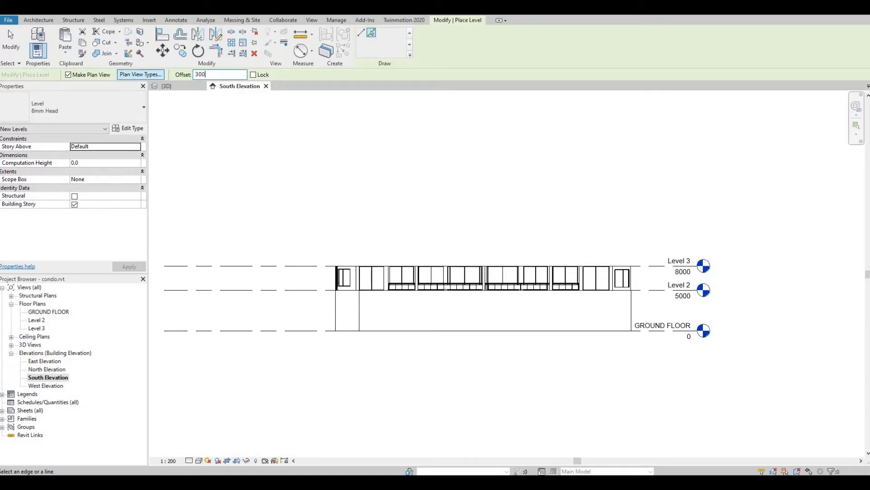
pyautogui.click(653, 267)
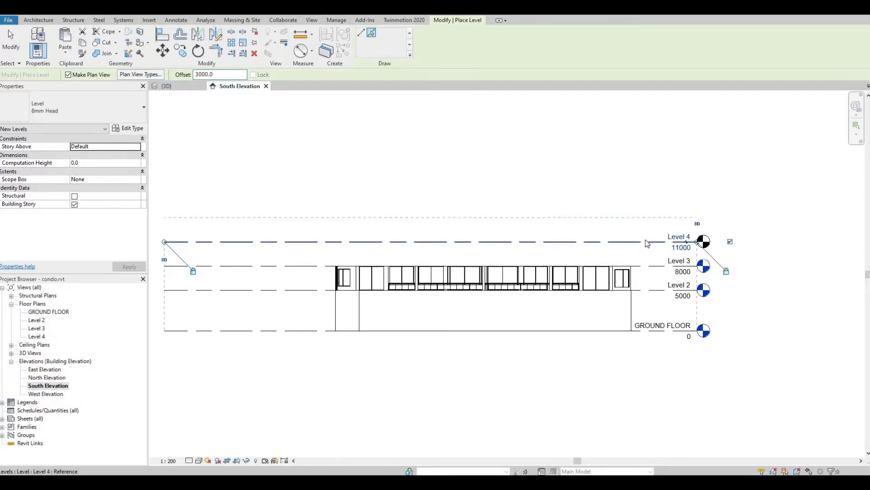
pyautogui.click(647, 243)
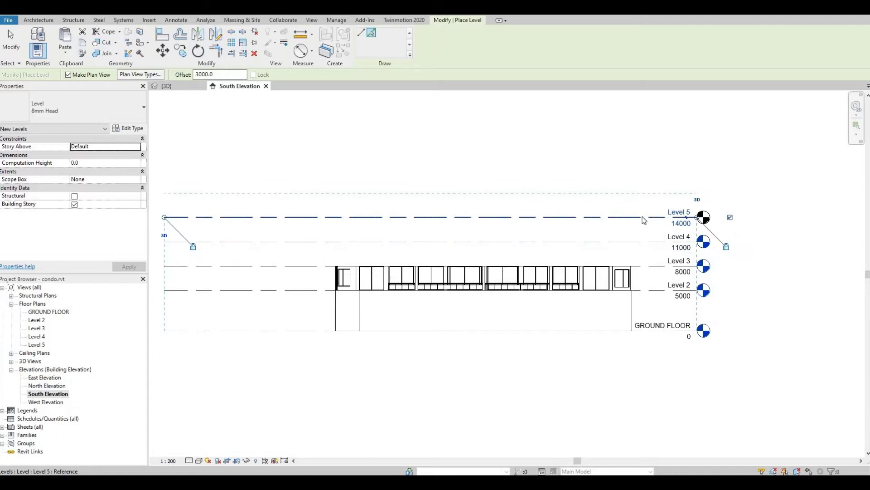
pyautogui.click(644, 220)
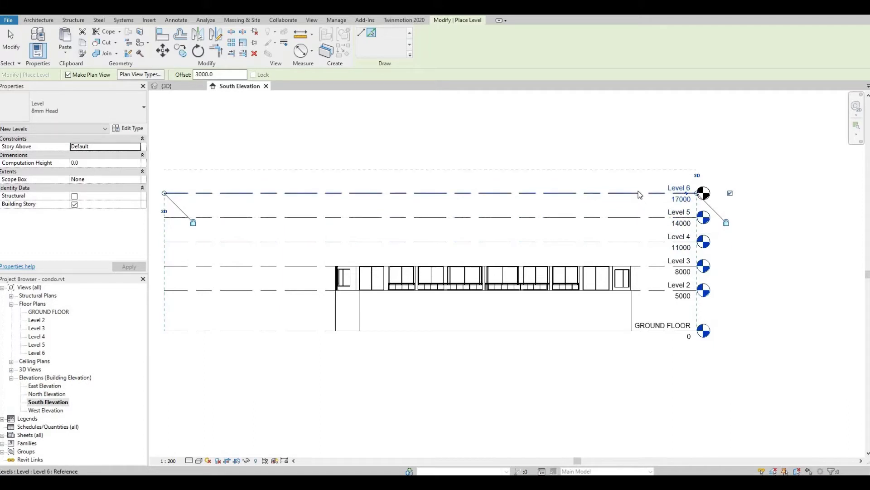
pyautogui.click(636, 194)
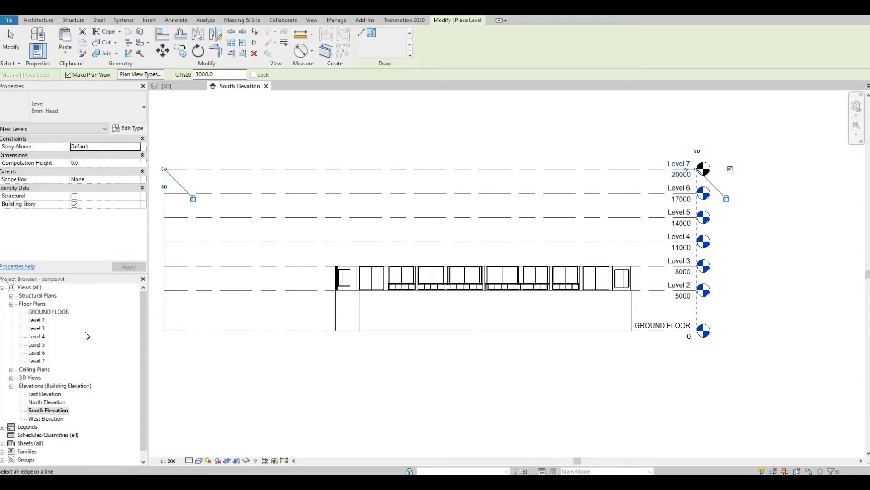
# Open the Level 2 floor plan and window-select the entire condo floor layout.
pyautogui.doubleClick(38, 322)
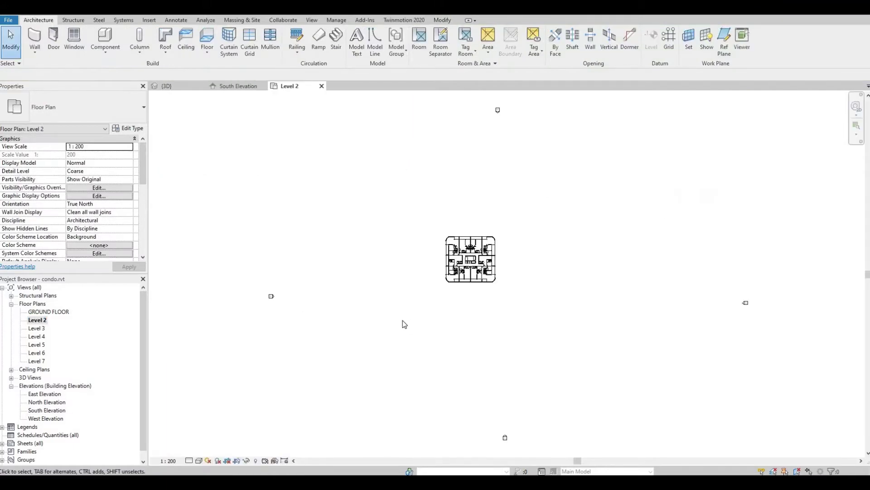
pyautogui.scroll(5, 456, 255)
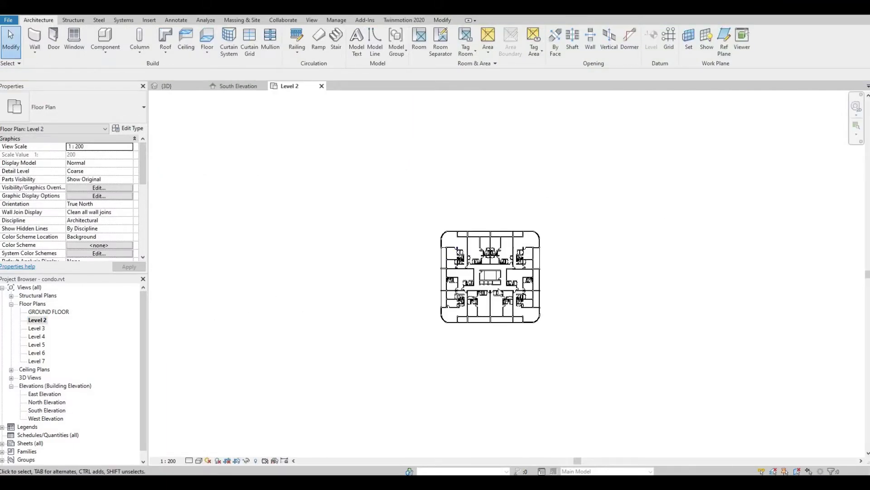
pyautogui.scroll(3, 524, 289)
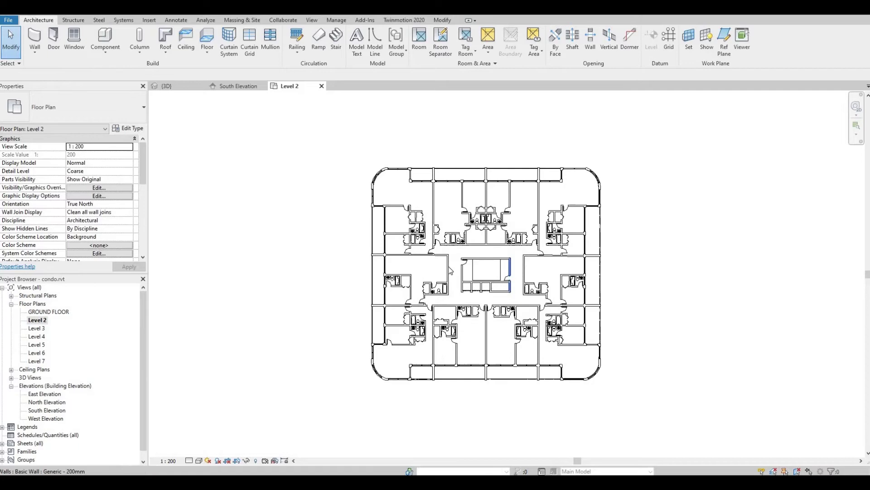
pyautogui.moveTo(444, 270); pyautogui.dragTo(458, 277, button='middle')
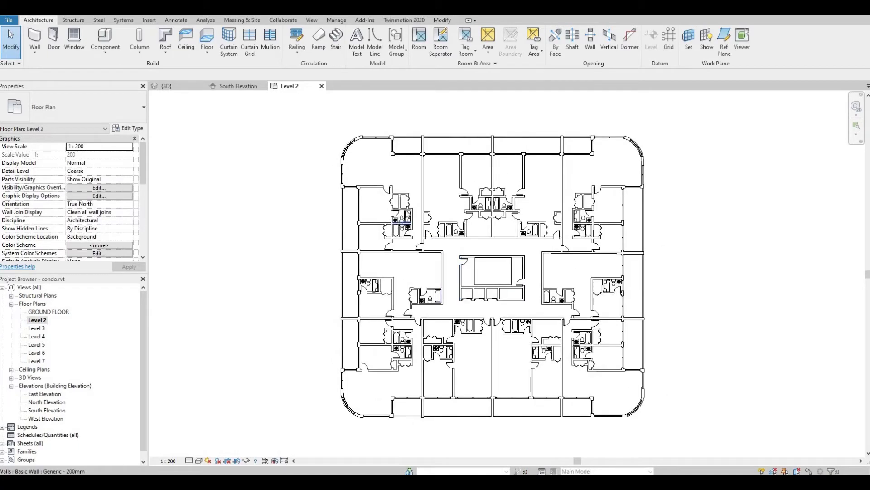
pyautogui.scroll(2, 476, 206)
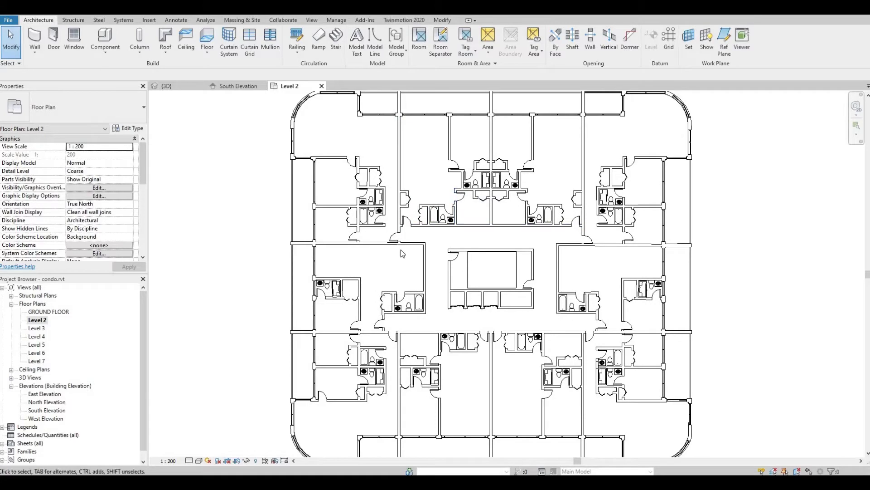
pyautogui.scroll(-3, 492, 283)
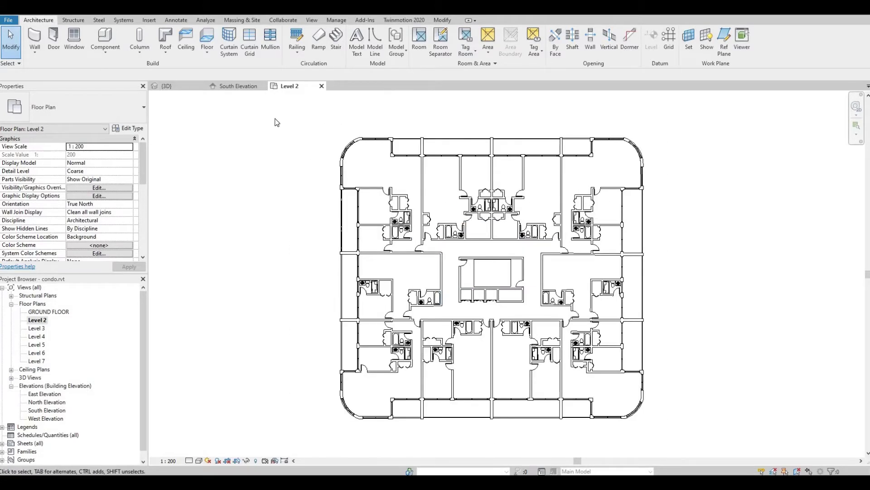
pyautogui.moveTo(271, 104); pyautogui.dragTo(681, 442)
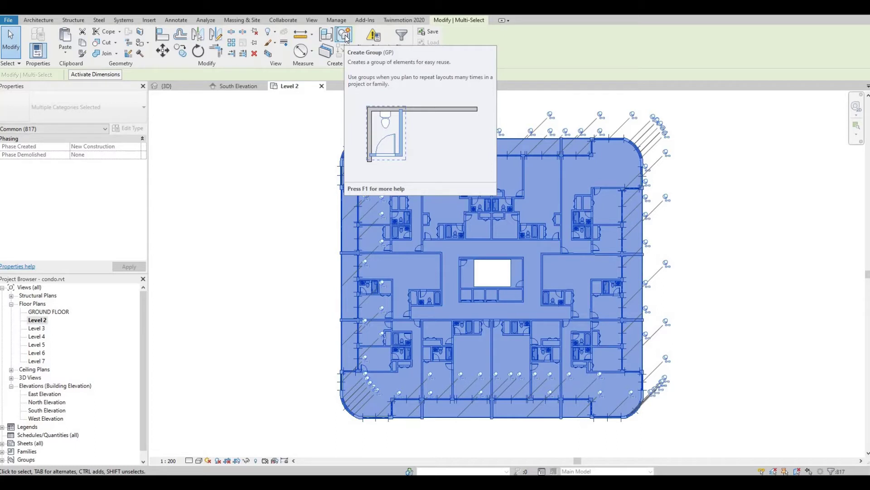
# Make the selected Level 2 elements a model group named Group 1, then return to {3D}.
pyautogui.click(346, 37)
pyautogui.click(345, 37)
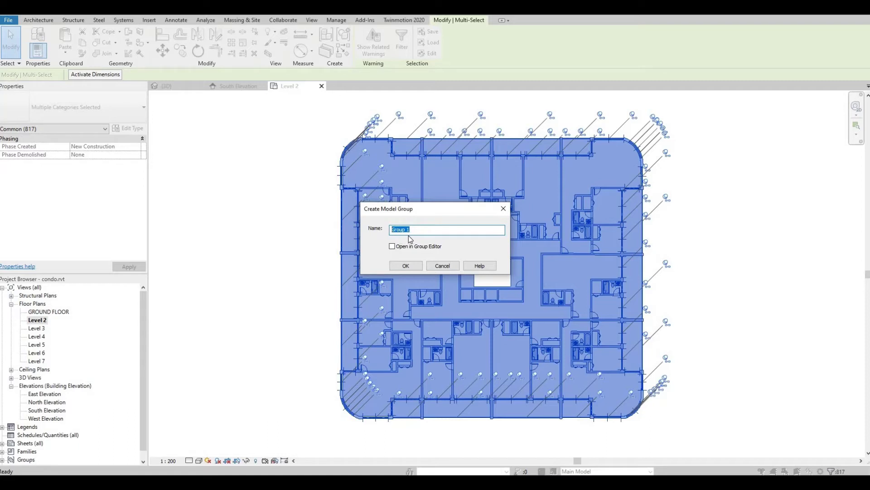
pyautogui.click(406, 266)
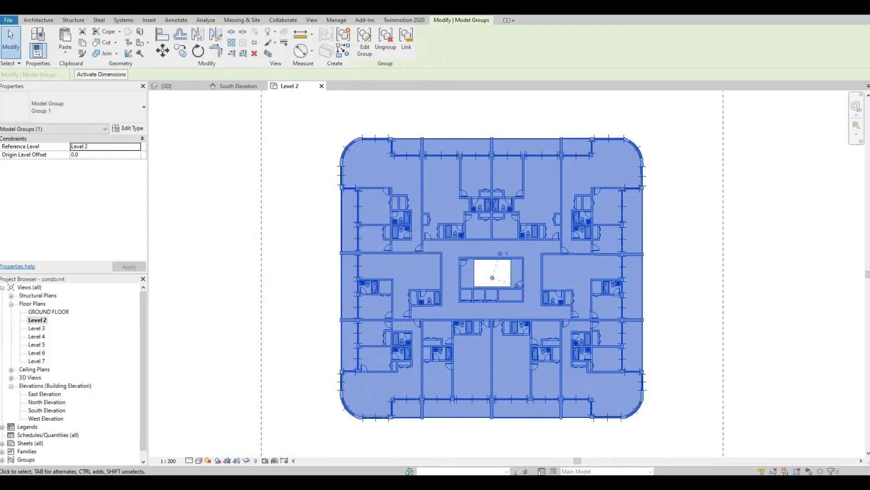
pyautogui.click(166, 86)
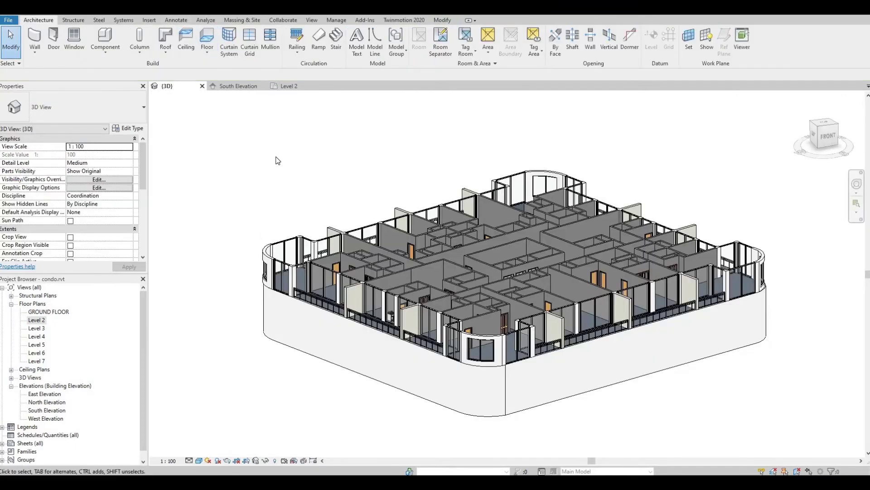
# Copy Group 1 to the clipboard and start Paste Aligned to Selected Levels.
pyautogui.click(294, 259)
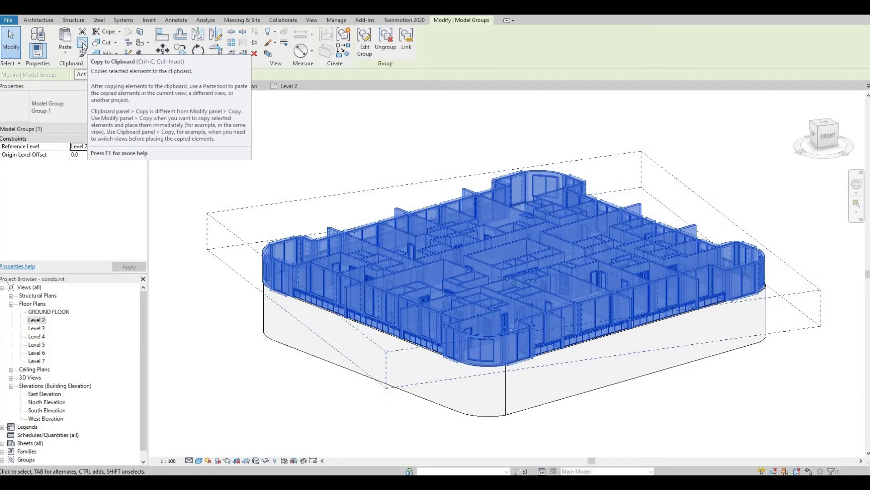
pyautogui.click(83, 44)
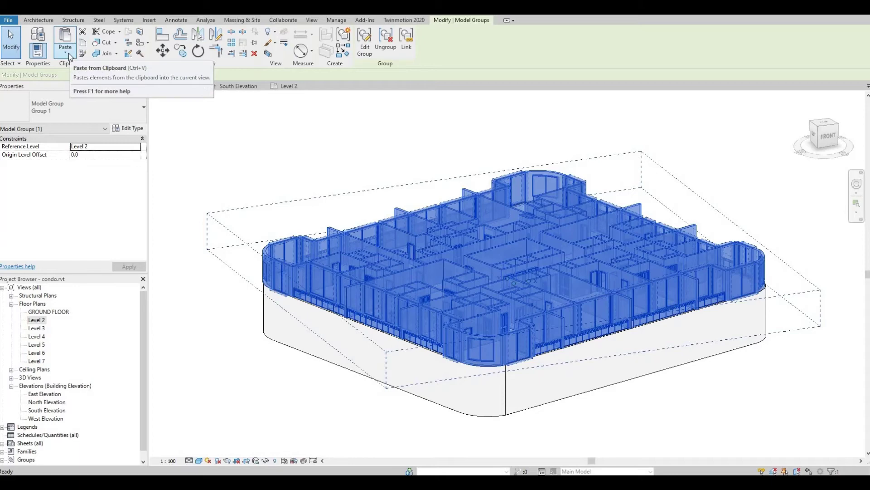
pyautogui.click(69, 53)
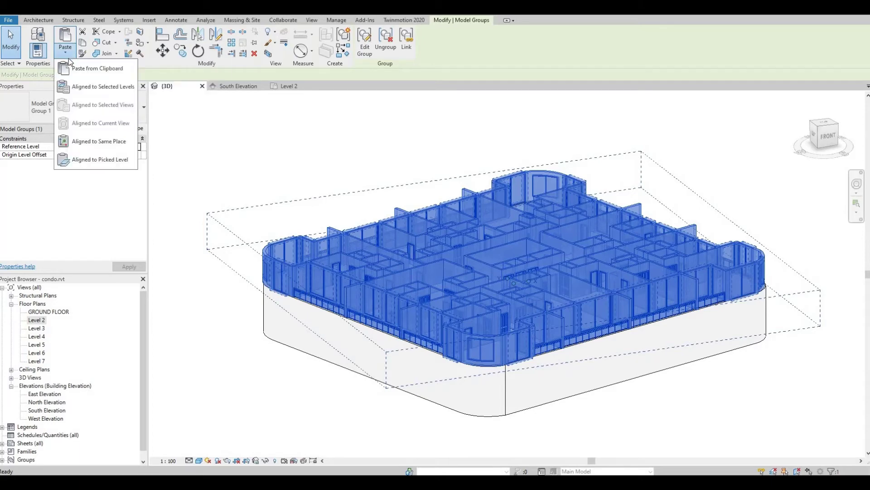
pyautogui.click(80, 87)
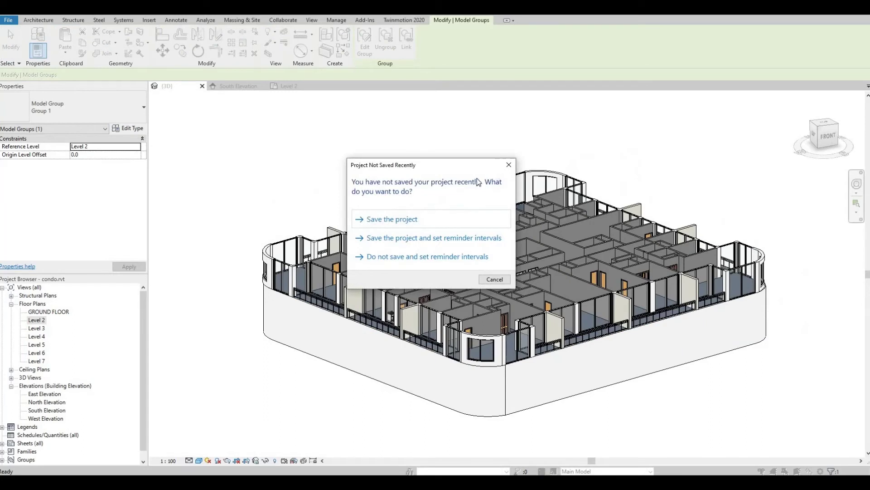
# Dismiss the save reminder and paste the group onto Levels 3, 4, 5 and 6.
pyautogui.click(509, 164)
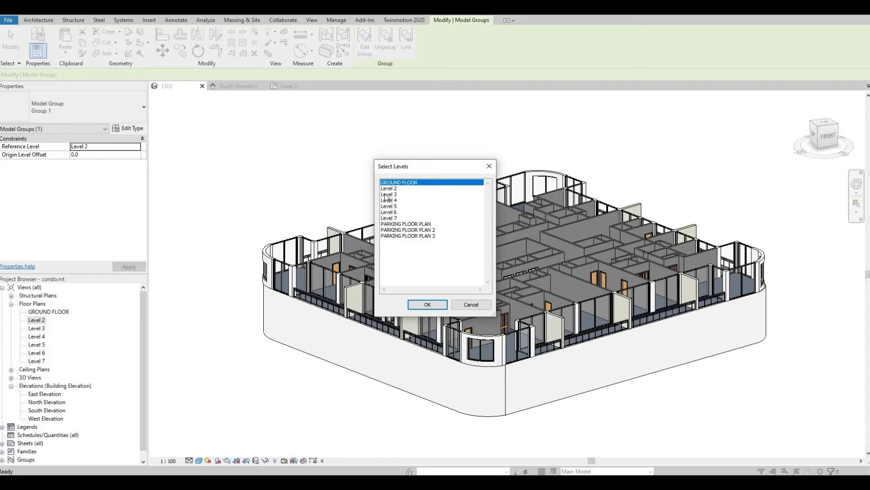
pyautogui.click(385, 195)
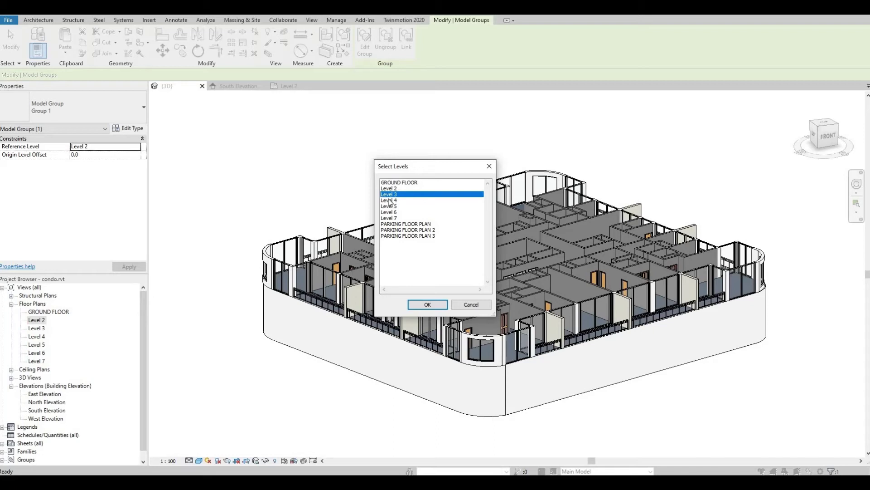
pyautogui.keyDown('ctrl'); pyautogui.click(389, 200); pyautogui.keyUp('ctrl')
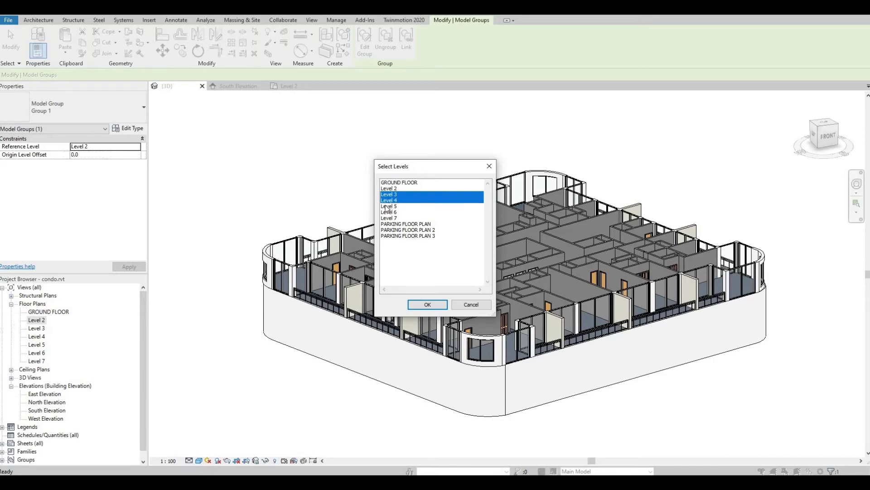
pyautogui.keyDown('ctrl'); pyautogui.click(389, 206); pyautogui.keyUp('ctrl')
pyautogui.keyDown('ctrl'); pyautogui.click(389, 212); pyautogui.keyUp('ctrl')
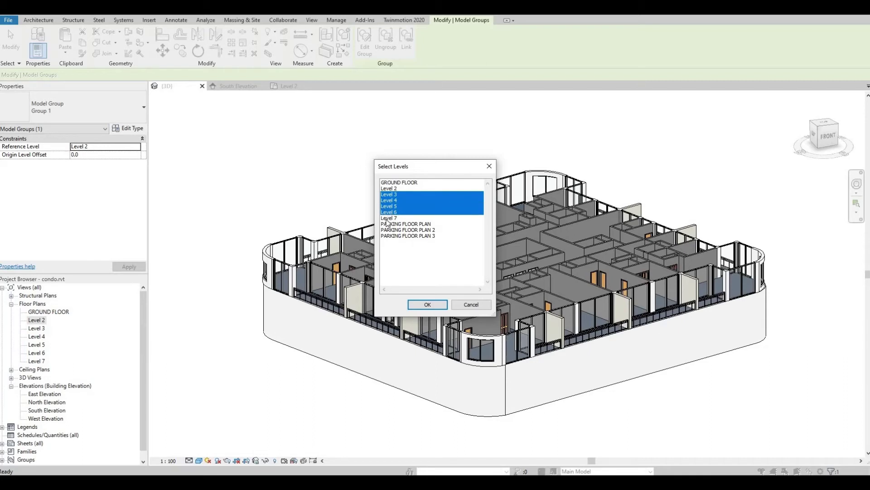
pyautogui.click(426, 306)
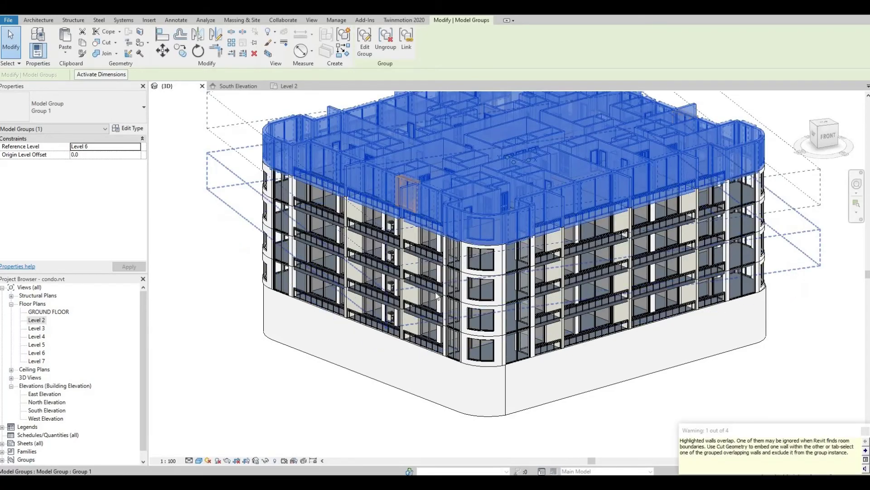
# Zoom out and recentre the 3D view on the stacked floors, then clear the selection.
pyautogui.scroll(-1, 436, 296)
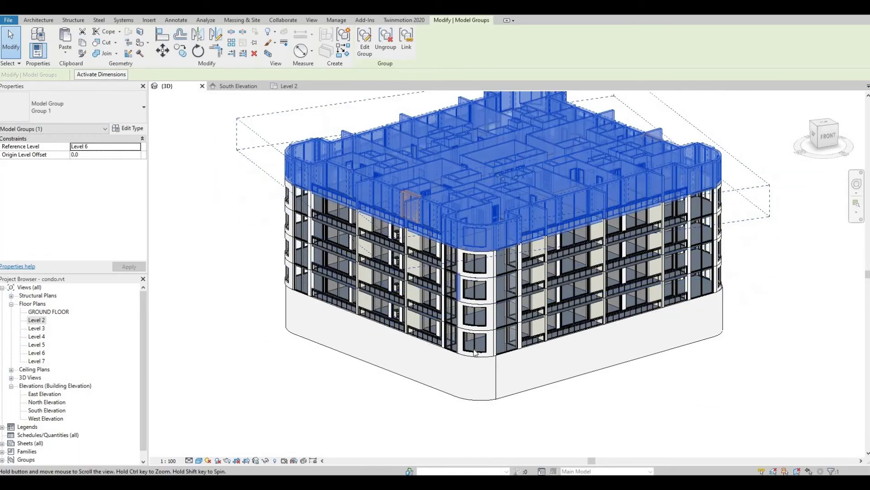
pyautogui.moveTo(475, 353); pyautogui.dragTo(478, 353, button='middle')
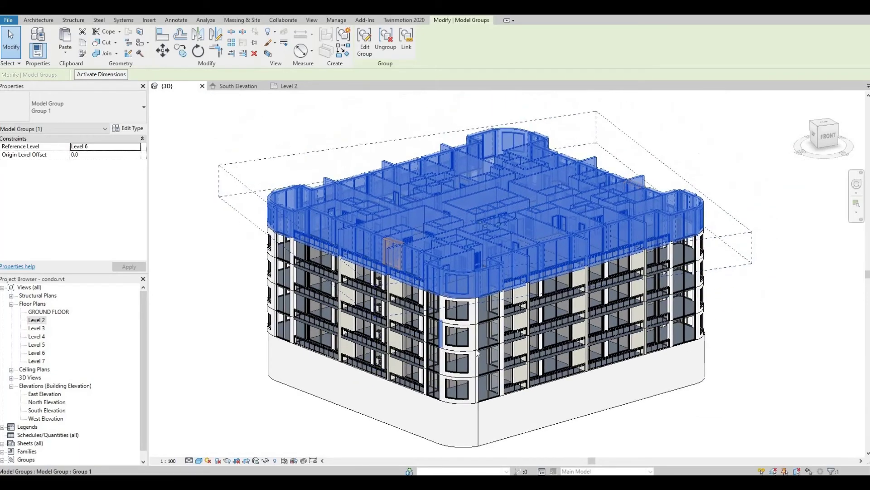
pyautogui.click(760, 355)
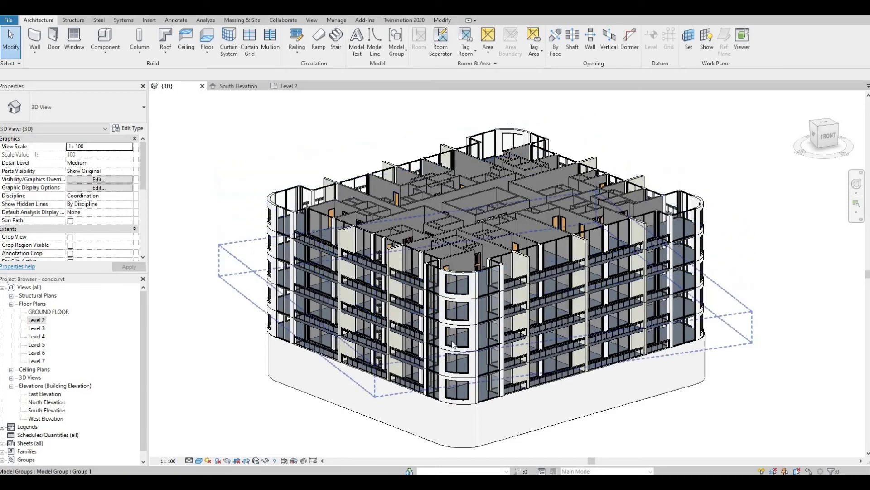
# Edit the Level 6 copy of Group 1 to select its glass railings, then finish the group edit.
pyautogui.press('Tab')
pyautogui.click(468, 277)
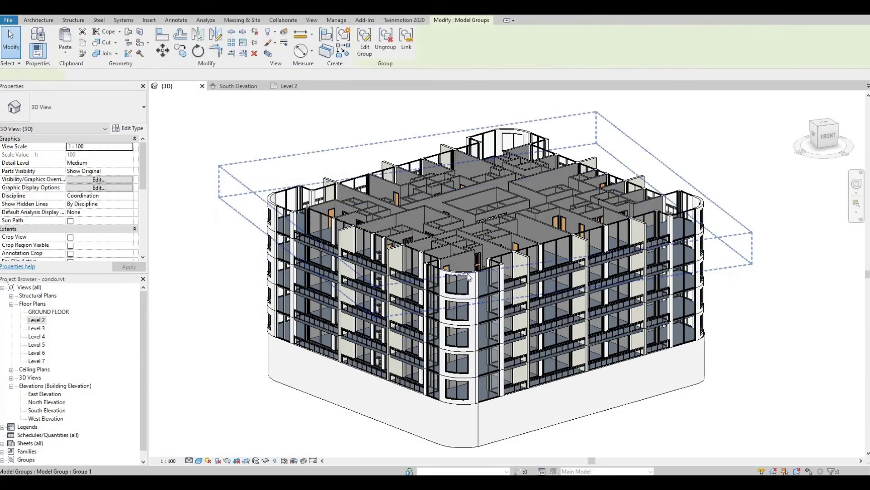
pyautogui.click(365, 50)
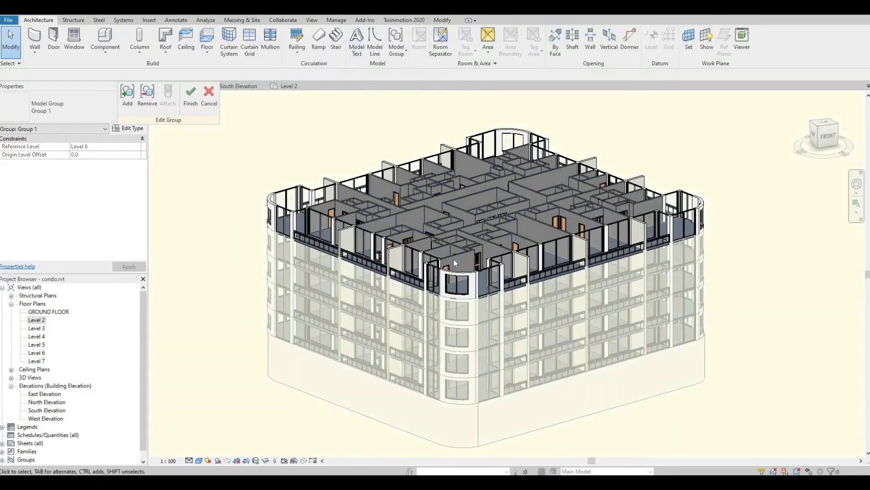
pyautogui.click(408, 284)
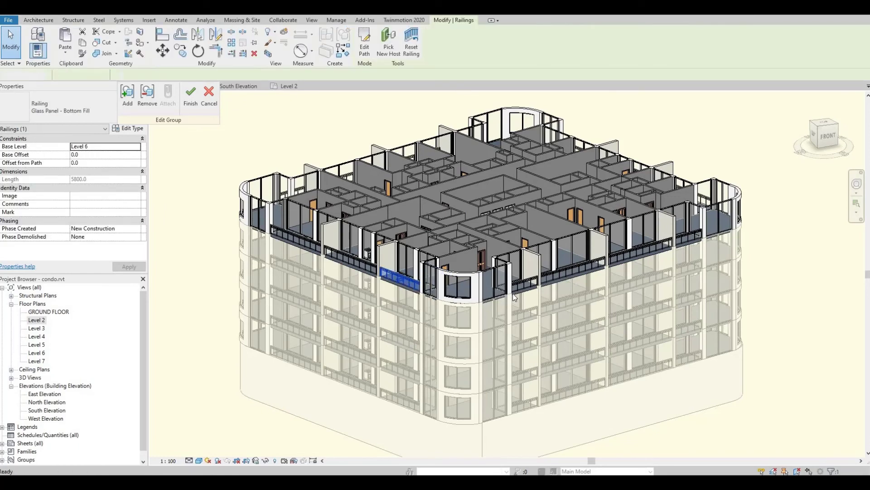
pyautogui.press('Escape')
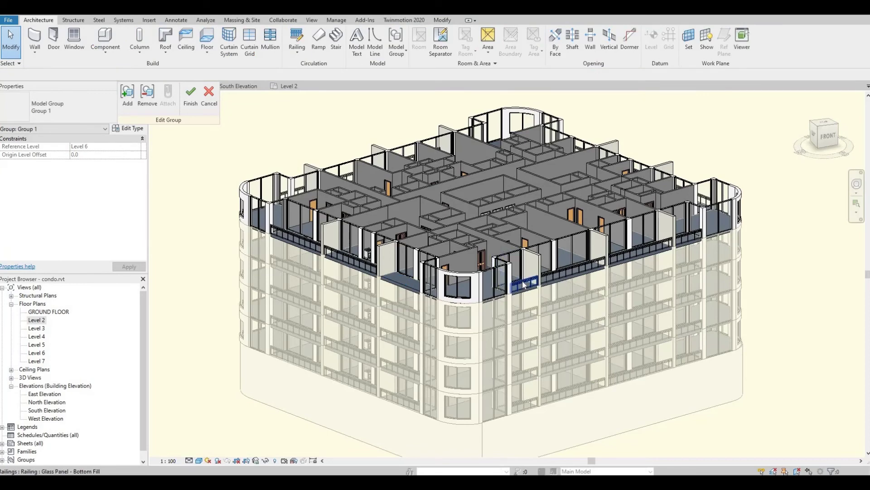
pyautogui.click(523, 284)
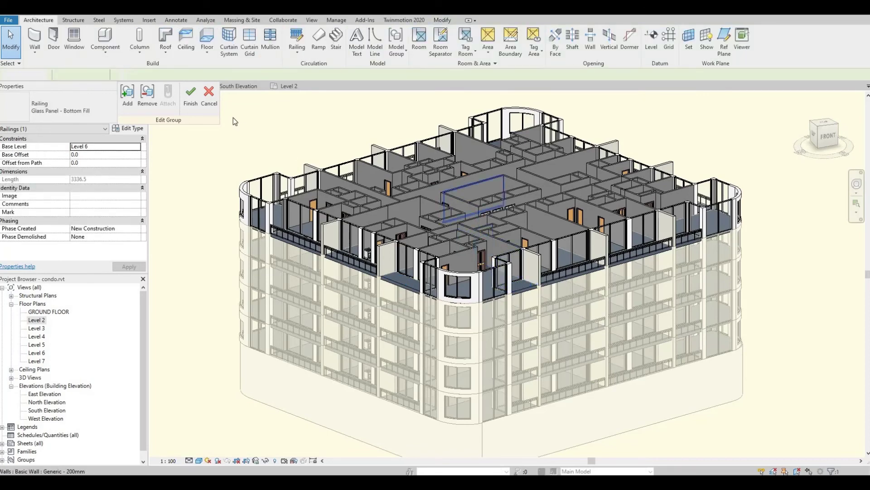
pyautogui.click(194, 97)
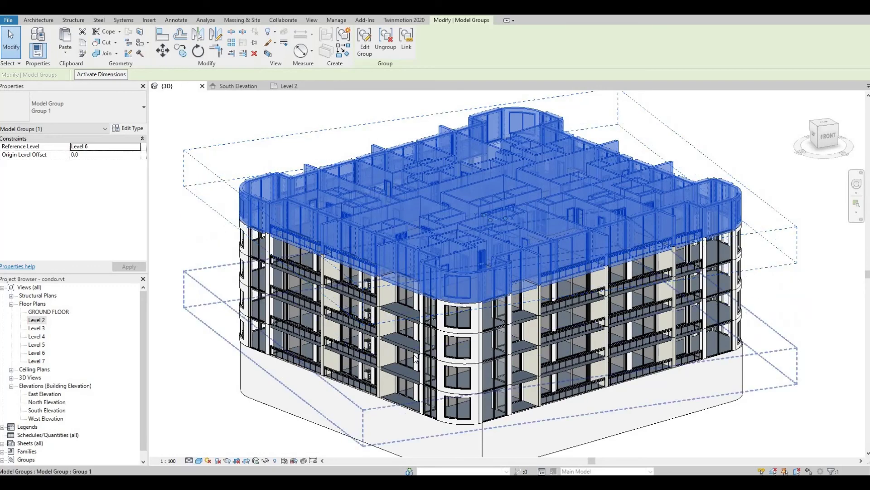
# Deselect the model group with Esc to view the stacked condo floors.
pyautogui.press('Escape')
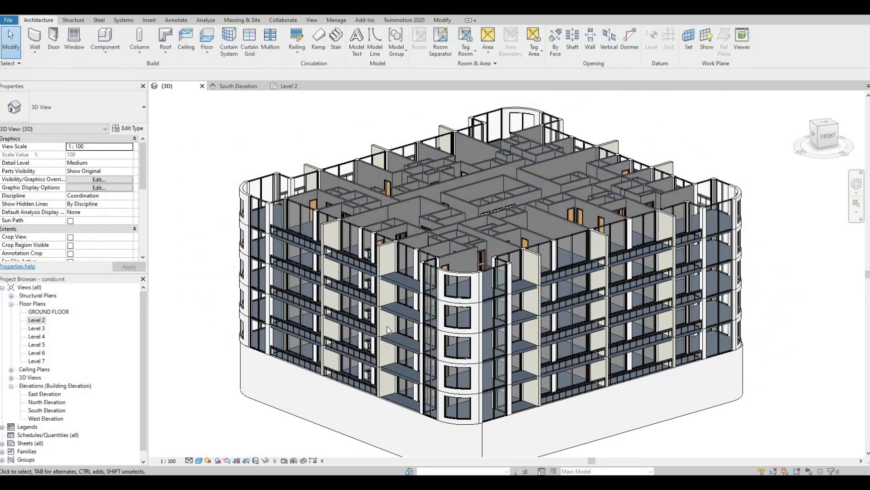